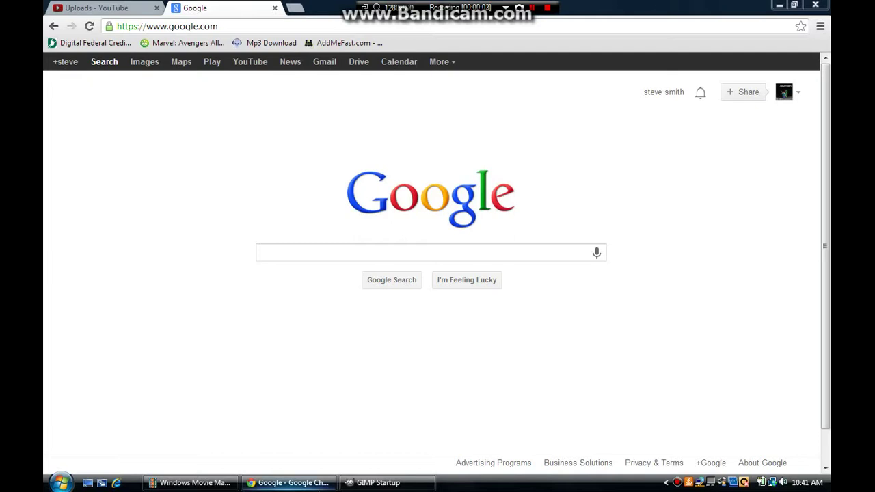
Step: Launch GIMP from the taskbar and bring Chrome back in front while it loads
left_click(471, 246)
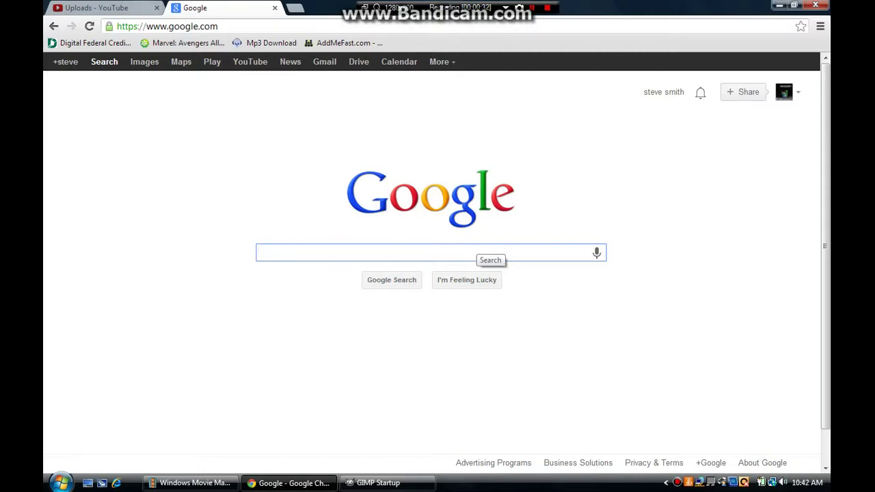
left_click(402, 485)
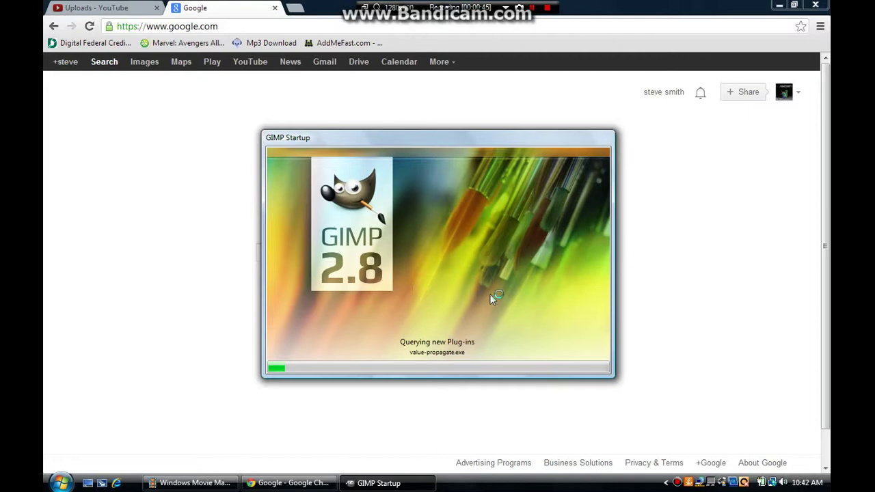
left_click(287, 482)
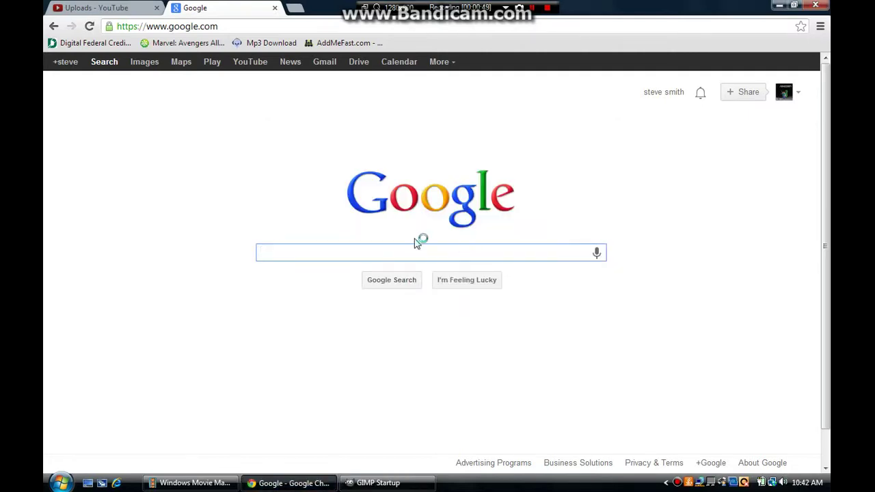
Step: Go to page 2 of the YouTube uploads list, starting with 'Lets Play Happy Wheels Part 1 The Office'
left_click(131, 7)
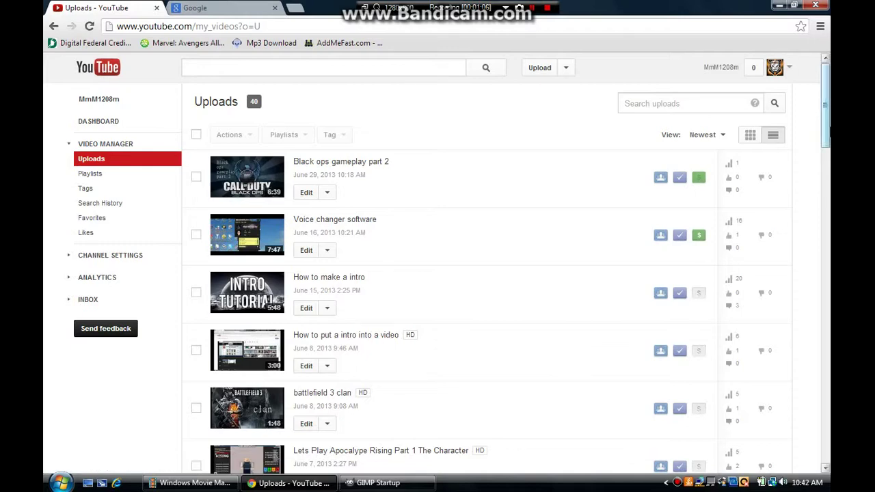
scroll(438, 273, "down", 1)
scroll(437, 273, "down", 1)
scroll(437, 274, "down", 2)
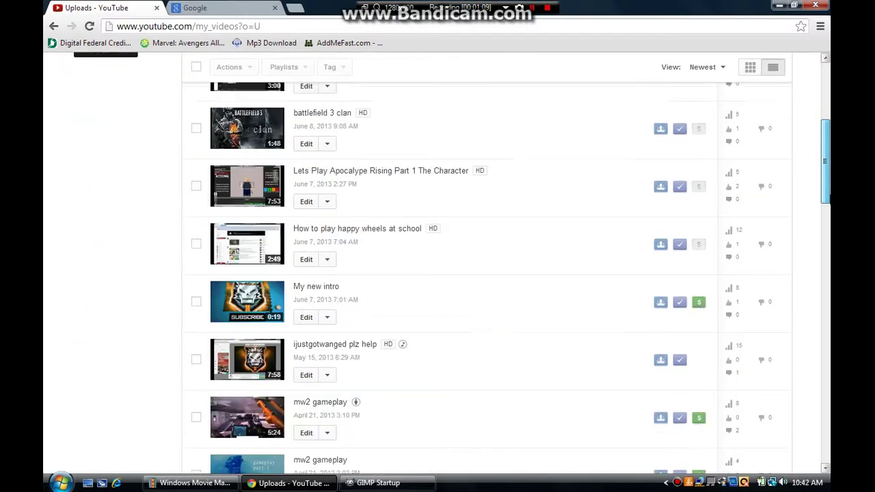
scroll(437, 273, "down", 2)
scroll(437, 274, "down", 1)
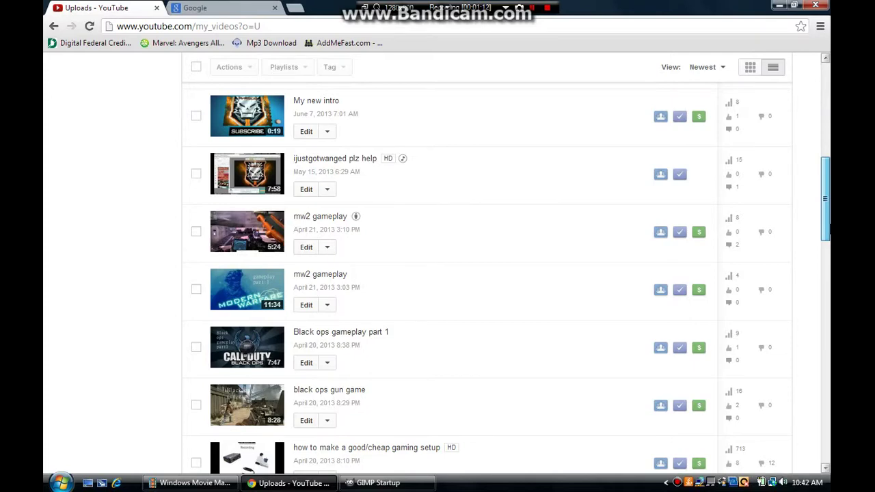
scroll(437, 274, "down", 3)
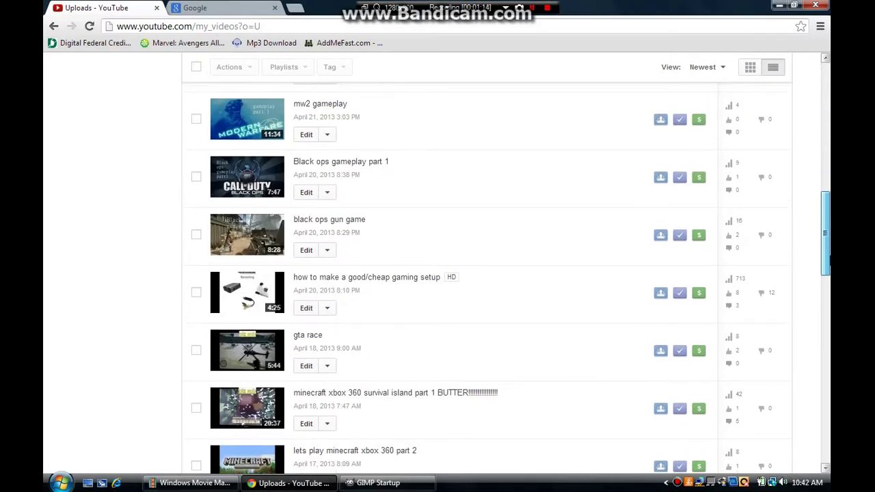
scroll(437, 273, "down", 3)
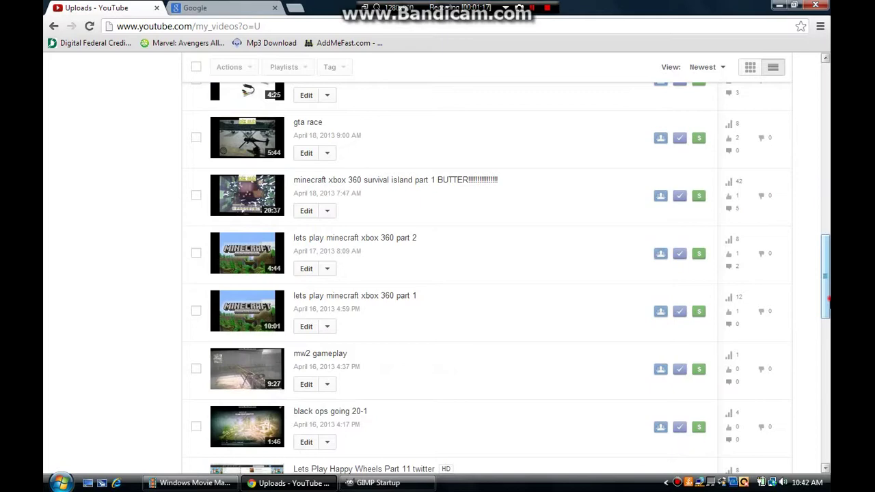
scroll(437, 273, "down", 1)
scroll(437, 273, "down", 1)
scroll(438, 273, "down", 1)
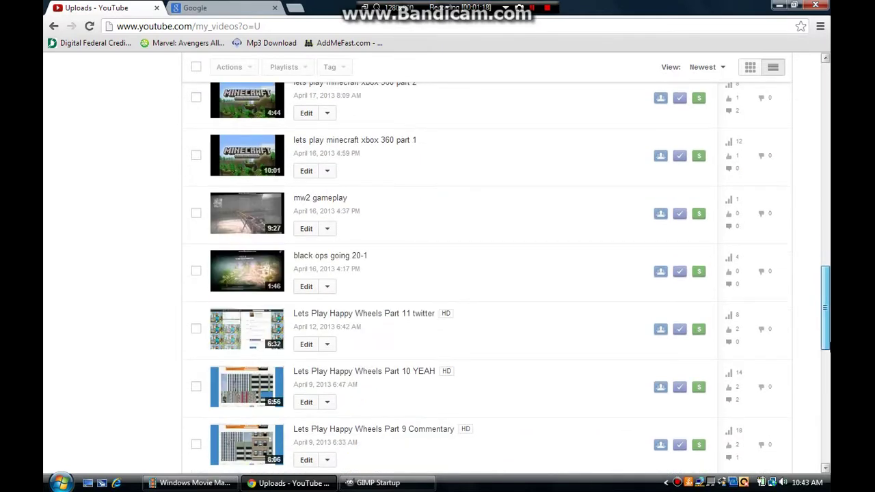
scroll(437, 273, "down", 4)
scroll(829, 410, "down", 2)
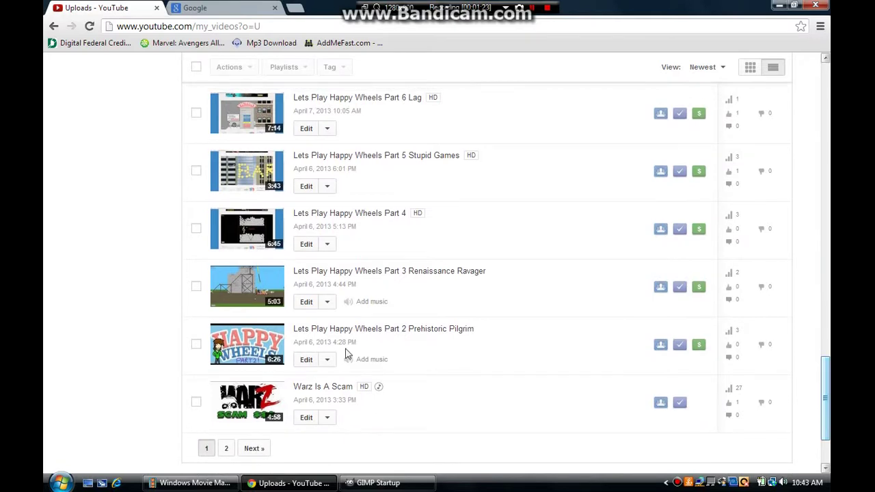
left_click(262, 457)
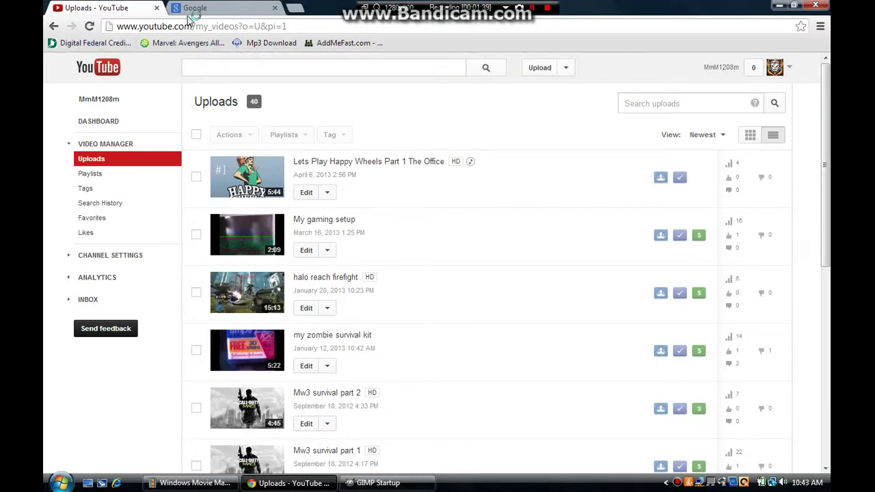
Step: Search Google Images for 'black ops 2 wallpaper'
left_click(235, 6)
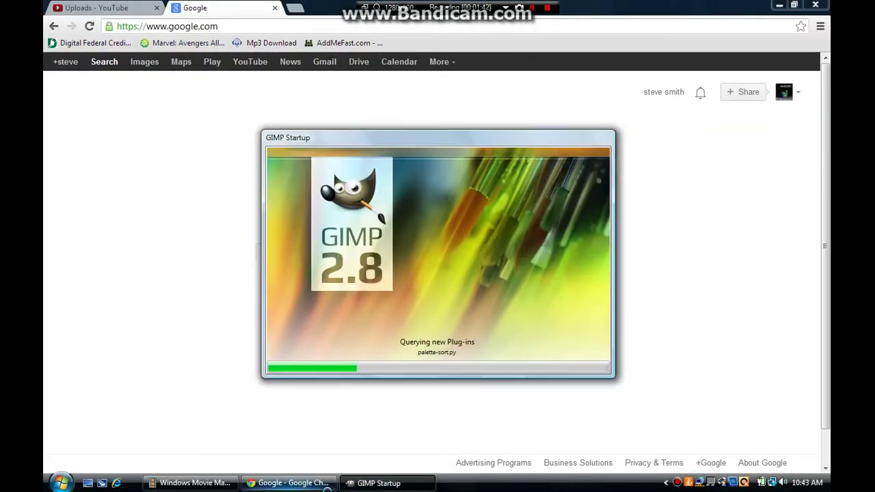
left_click(329, 429)
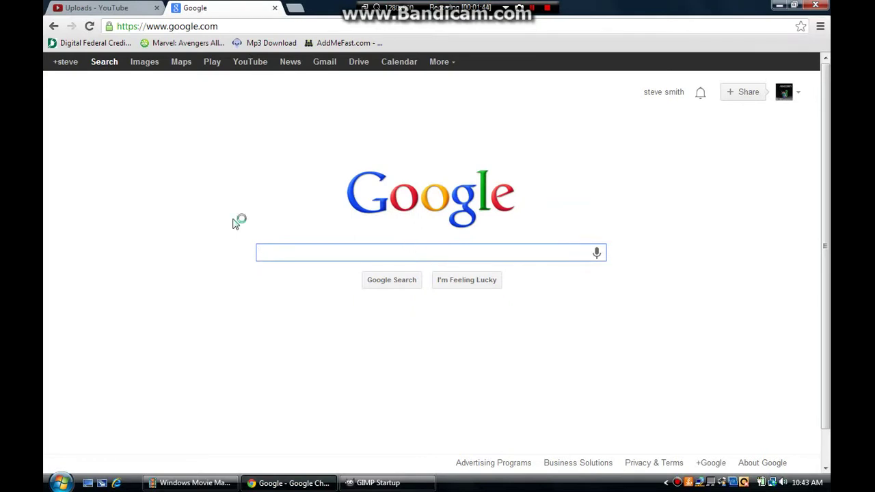
left_click(143, 63)
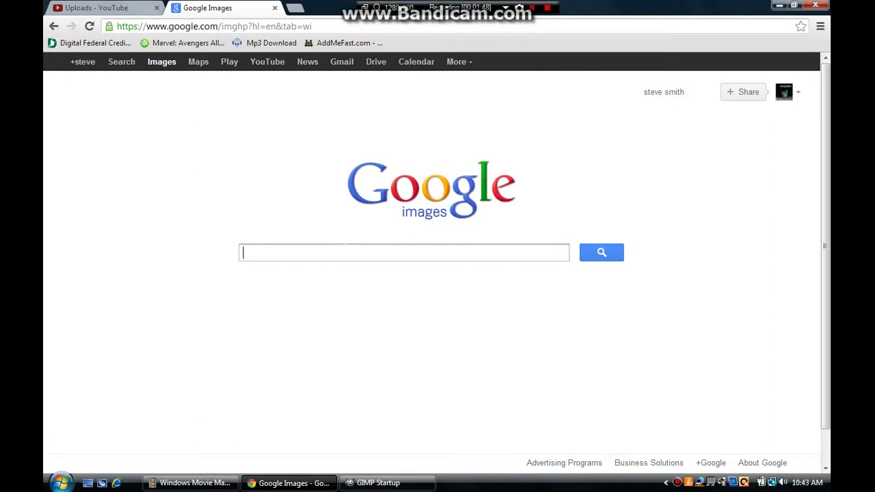
type("b")
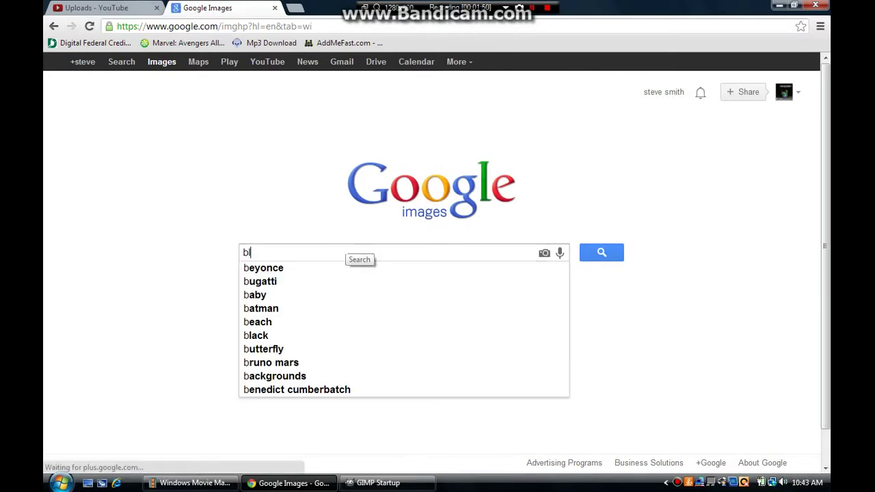
type("lack ops 2")
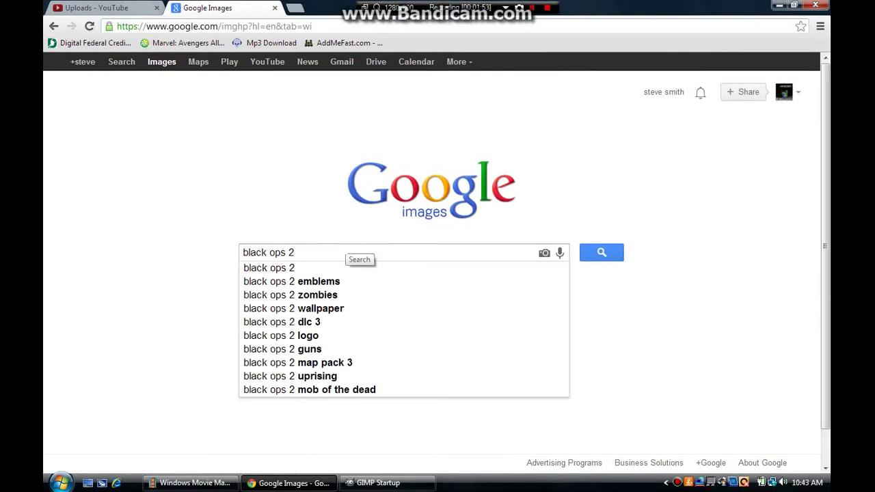
type(" wall")
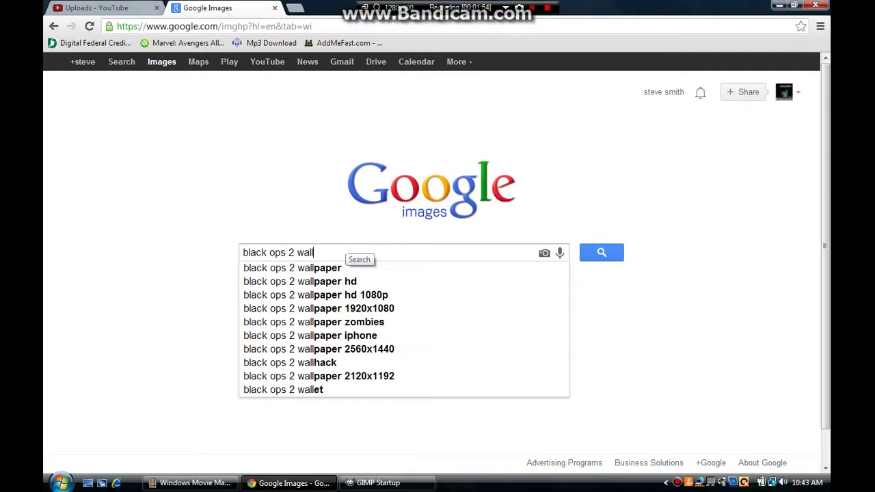
key("Down")
key("Return")
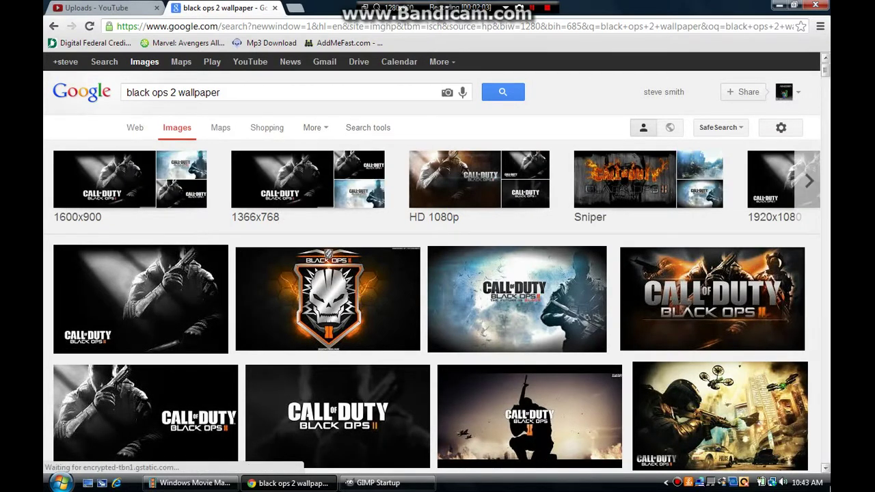
left_click(825, 470)
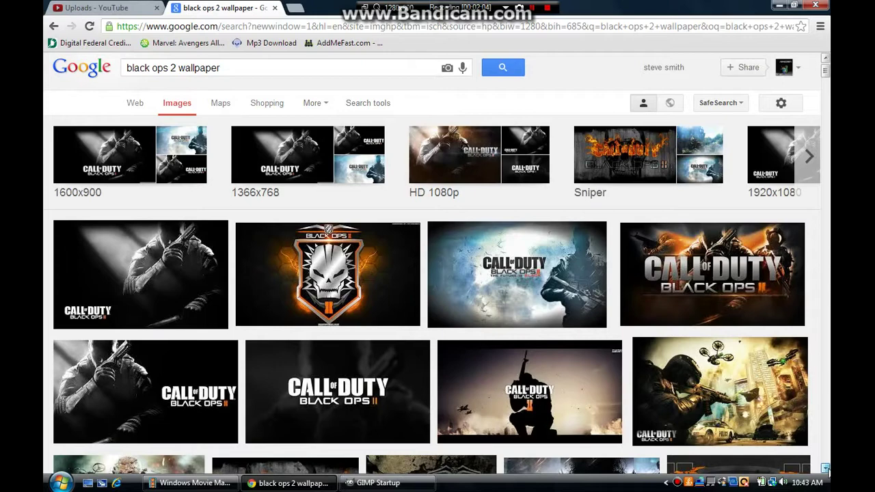
left_click(826, 469)
left_click(826, 469)
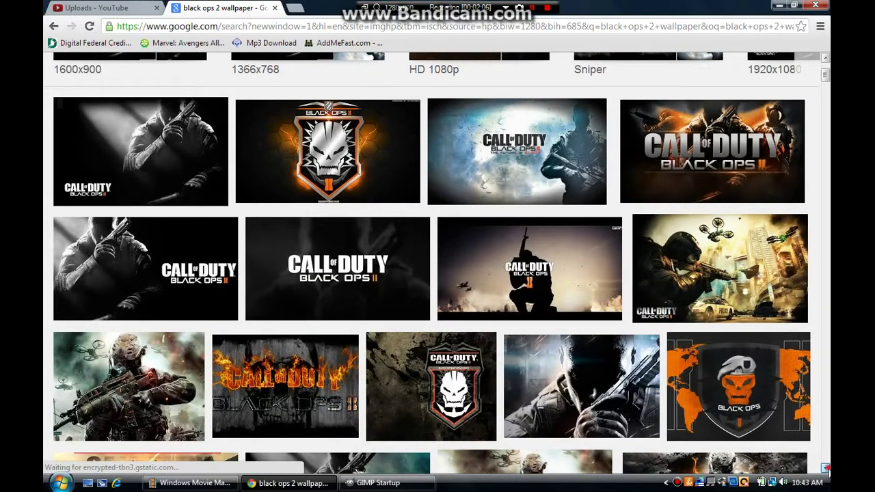
left_click(826, 469)
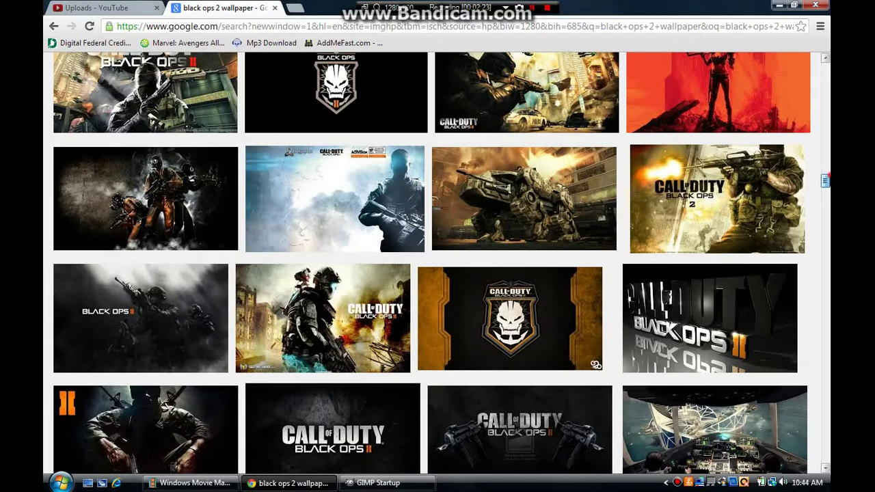
scroll(825, 179, "up", 2)
scroll(825, 176, "up", 2)
scroll(825, 172, "up", 1)
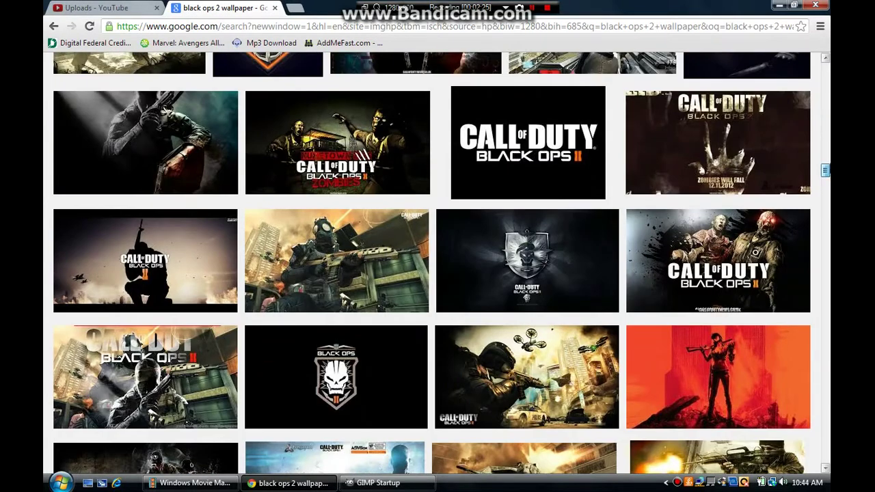
scroll(825, 170, "up", 5)
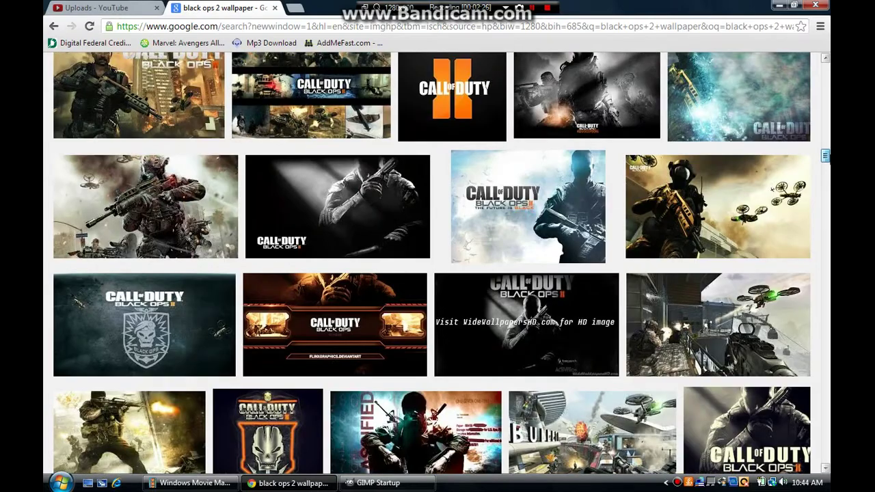
scroll(824, 156, "up", 1)
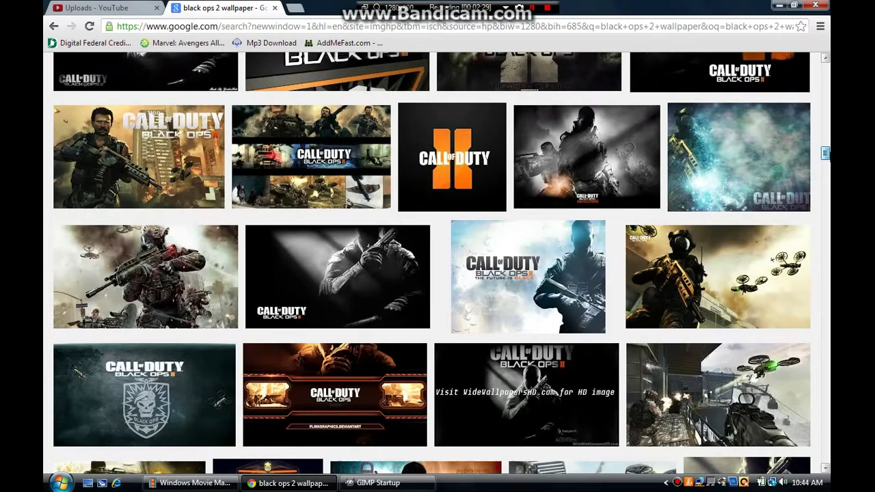
scroll(438, 263, "up", 3)
scroll(437, 263, "up", 3)
scroll(437, 263, "up", 3)
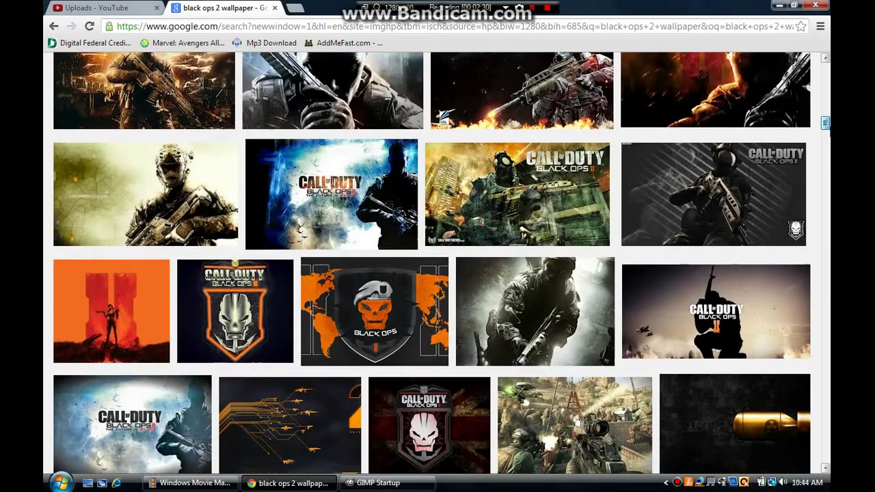
scroll(437, 263, "up", 2)
scroll(374, 250, "down", 1)
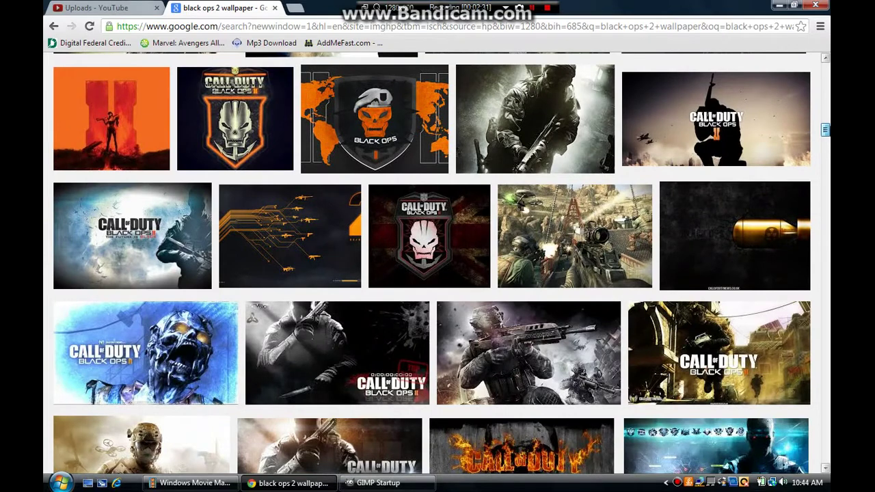
Step: Save the blue zombie wallpaper to the Desktop as Call-of-Duty-Black-Ops-2-1080p-Wallpapers JPEG
left_click(164, 367)
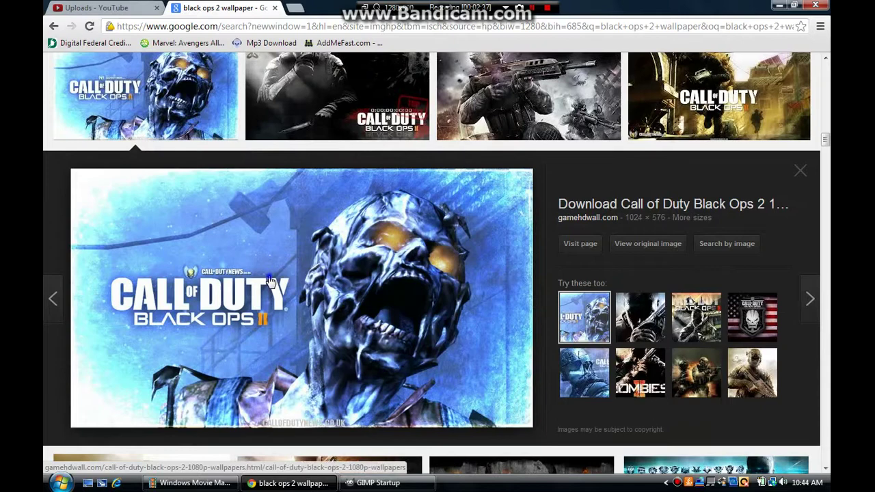
right_click(270, 282)
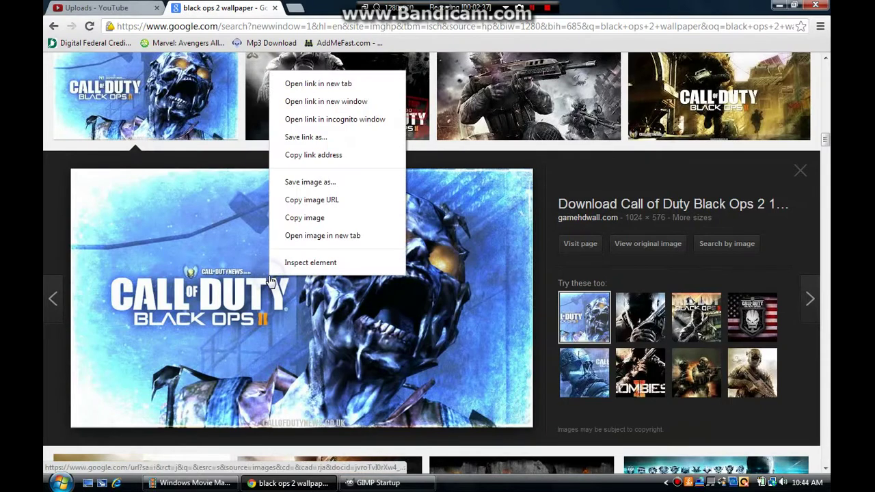
left_click(352, 190)
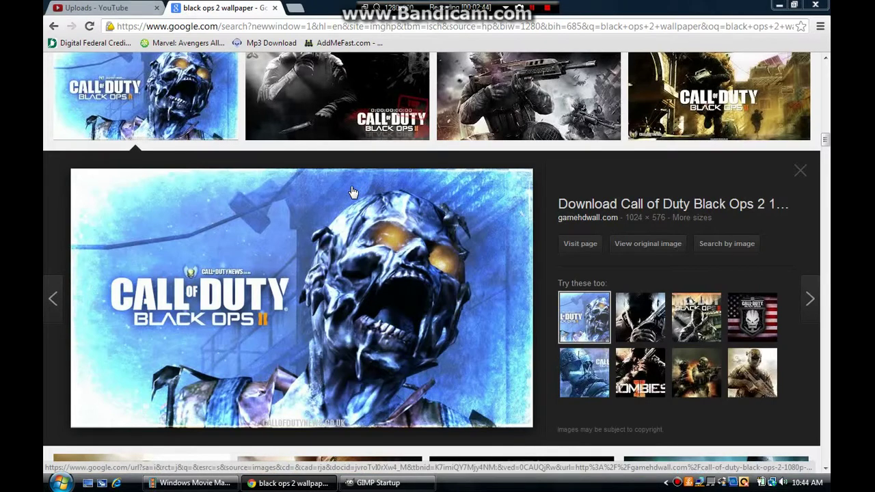
right_click(352, 192)
key("v")
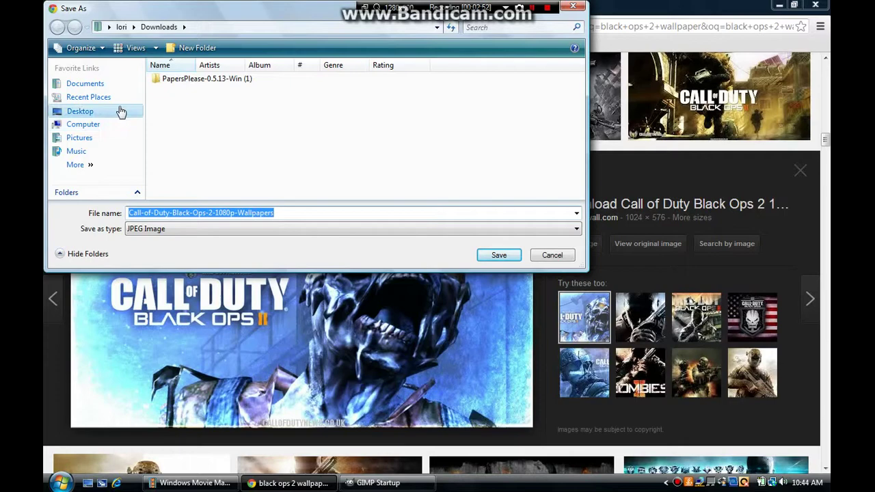
left_click(496, 257)
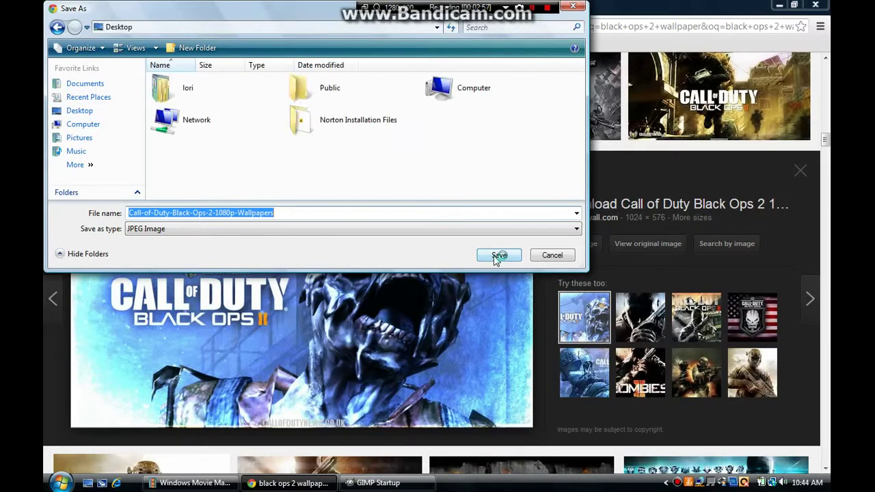
left_click(497, 258)
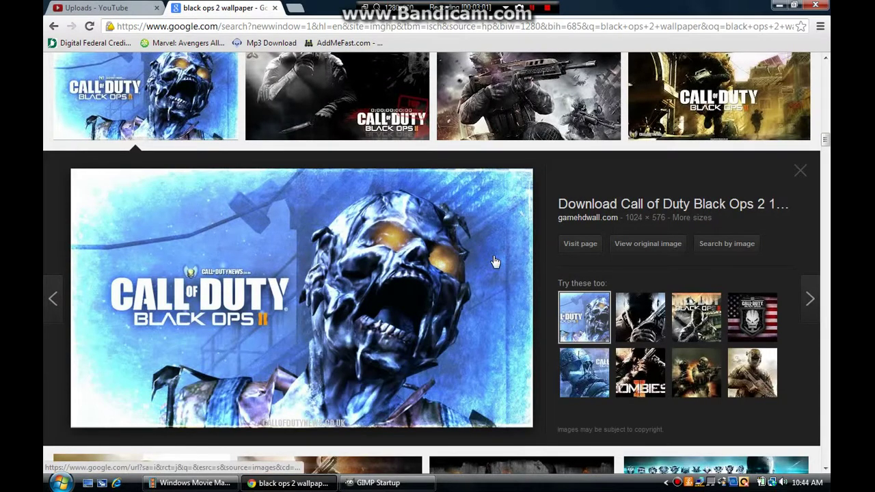
Step: Check on GIMP's startup, then bring Chrome back showing the YouTube Uploads tab
left_click(362, 483)
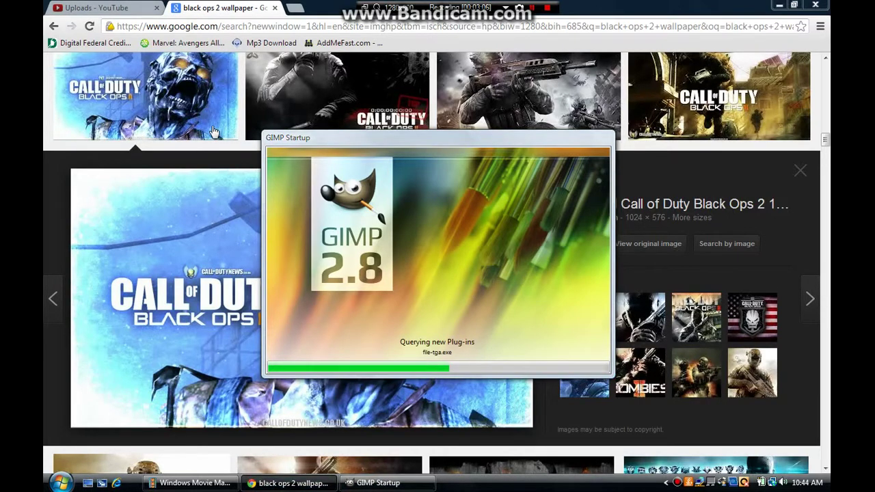
left_click(139, 7)
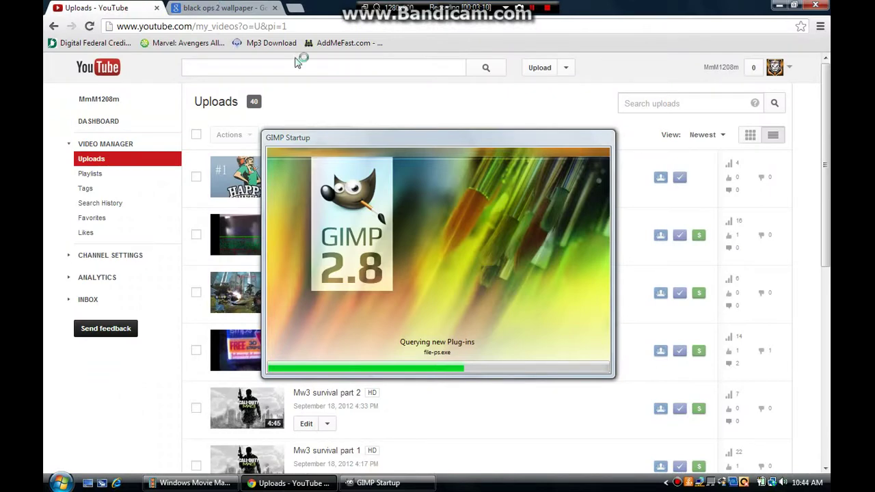
left_click(305, 489)
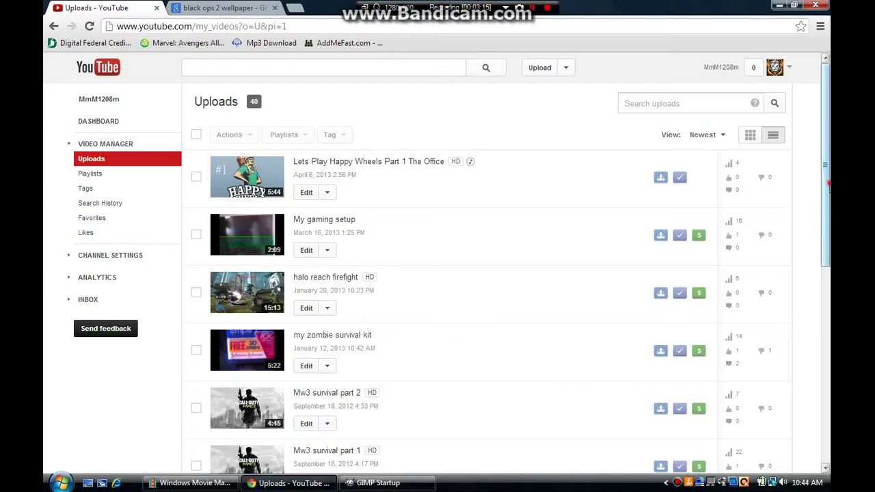
Step: Return the uploads list to page 1, headed by 'Black ops gameplay part 2'
scroll(408, 391, "down", 15)
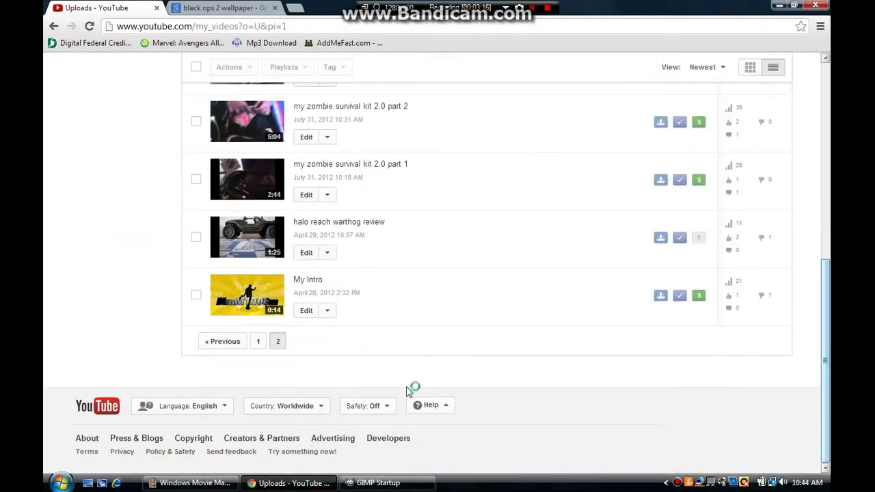
left_click(233, 347)
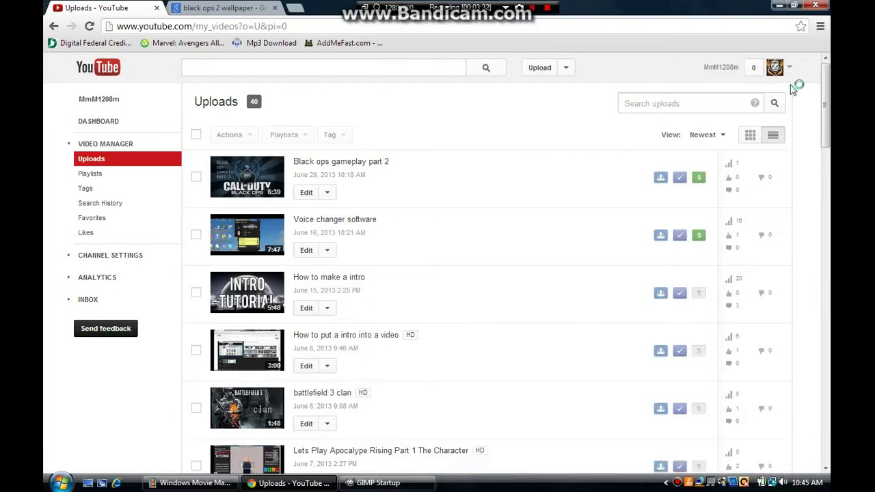
Step: Open the channel home page via the avatar's My channel link and scroll through it
left_click(775, 66)
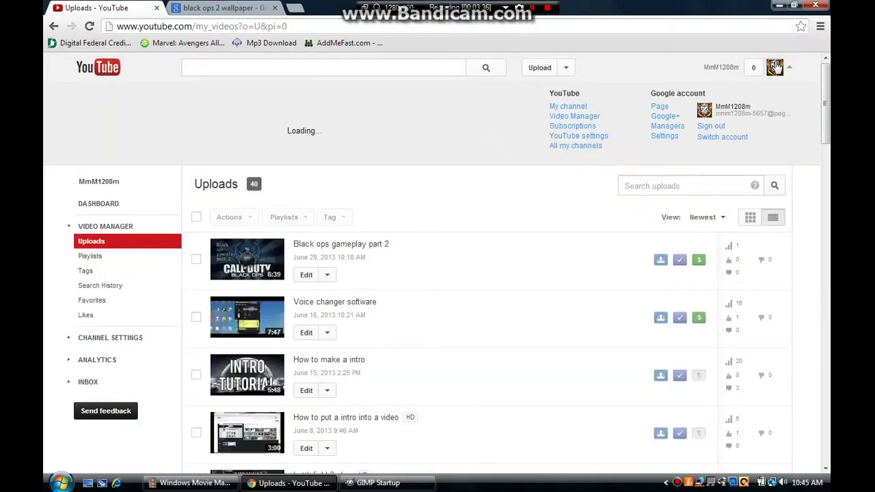
left_click(578, 108)
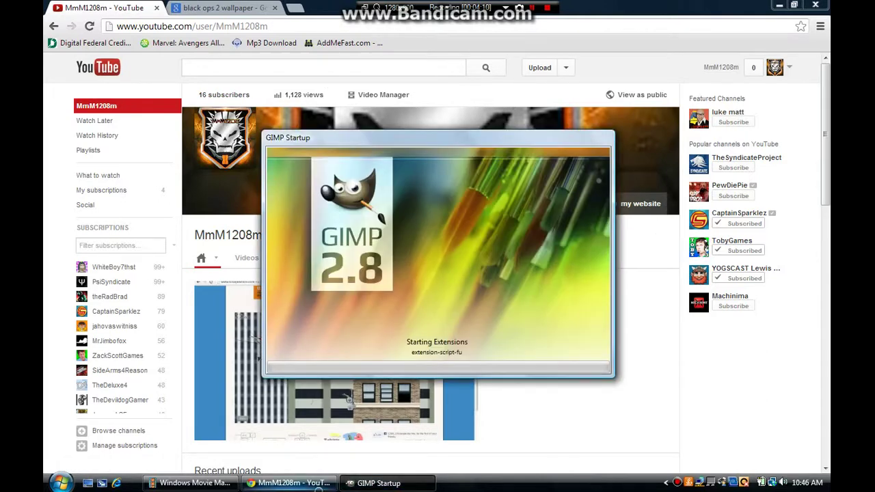
left_click(318, 485)
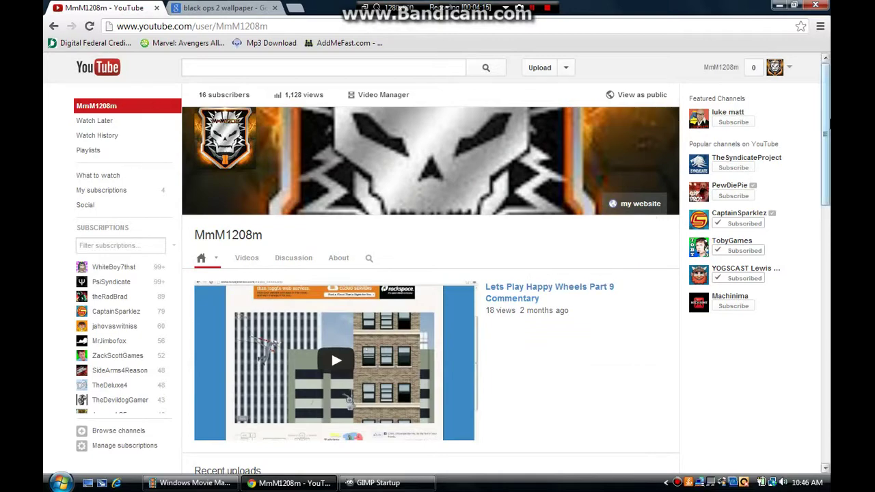
left_click_drag(827, 119, 828, 133)
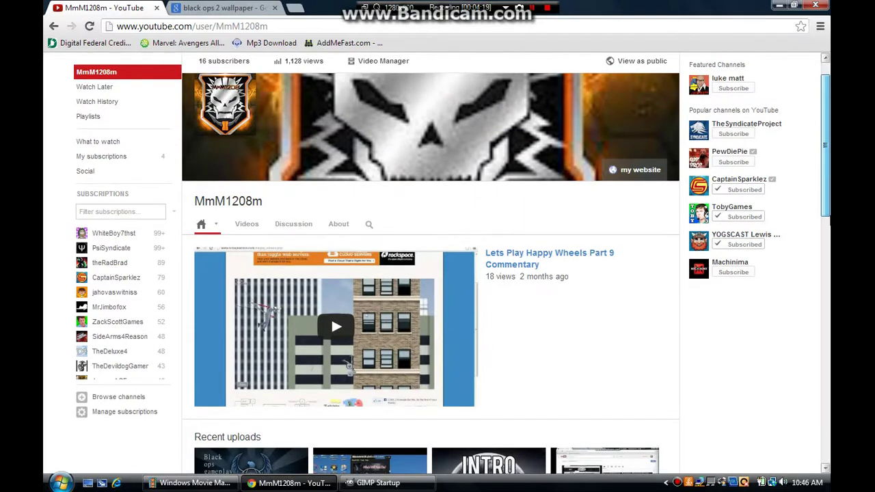
mouse_move(827, 133)
left_mouse_down()
mouse_move(827, 249)
mouse_move(827, 120)
left_mouse_up()
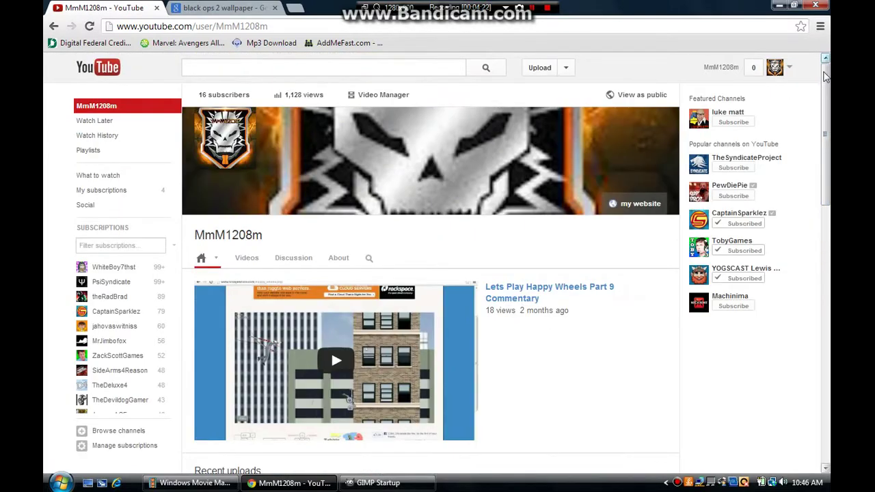
left_click(780, 73)
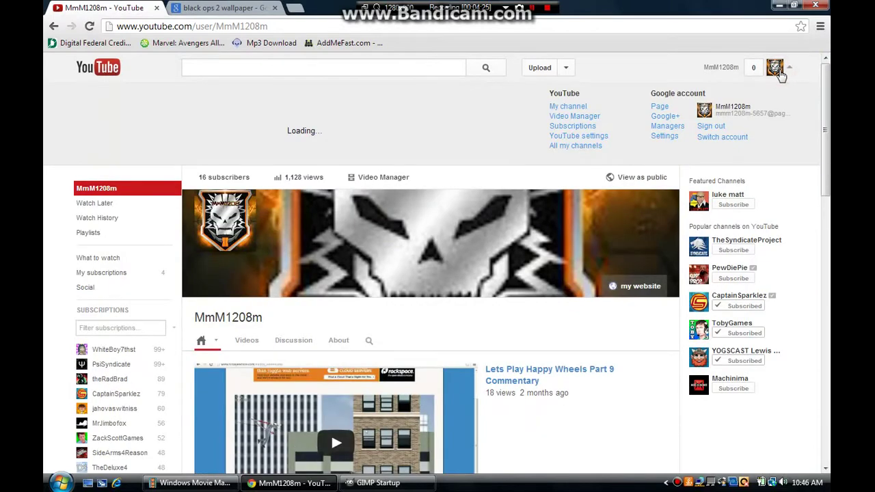
left_click(781, 74)
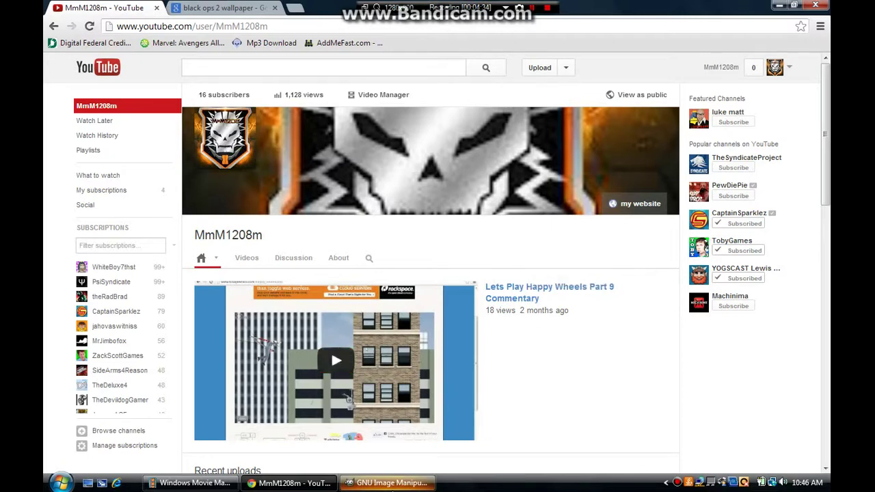
Step: Maximize GIMP and open the Call-of-Duty-Black-Ops-2 wallpaper JPEG from the Desktop
left_click(391, 483)
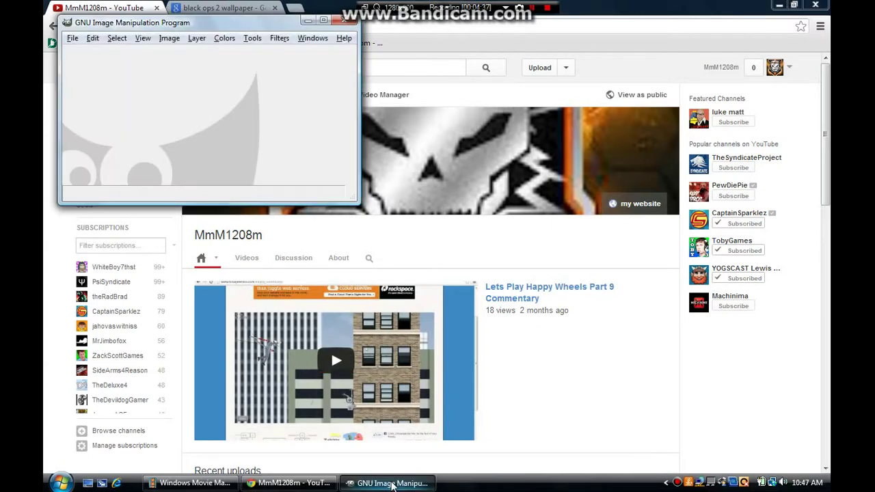
left_click(323, 21)
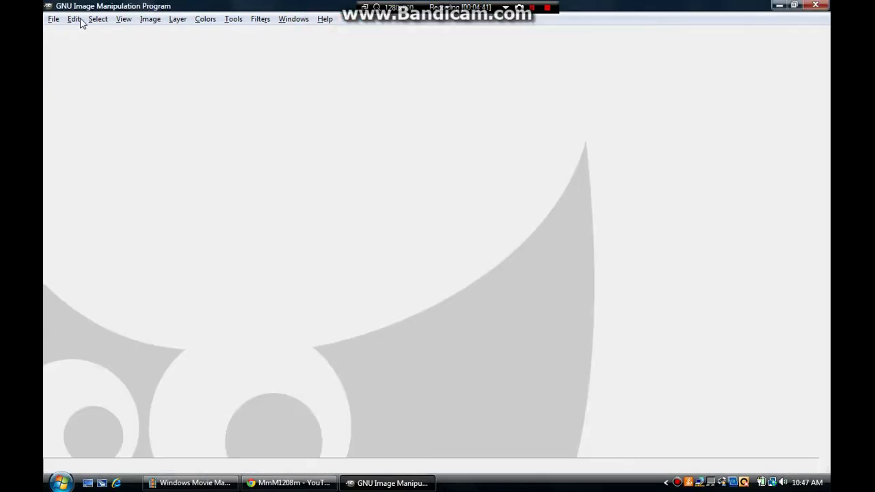
left_click(53, 18)
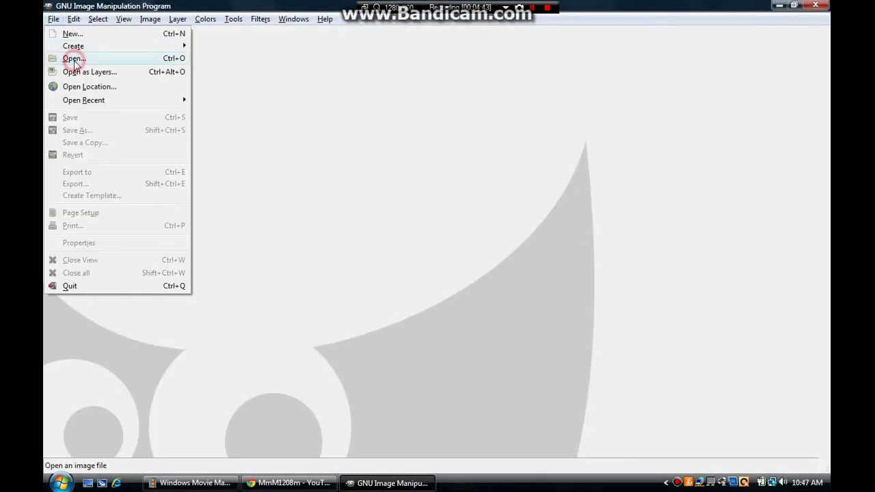
left_click(76, 62)
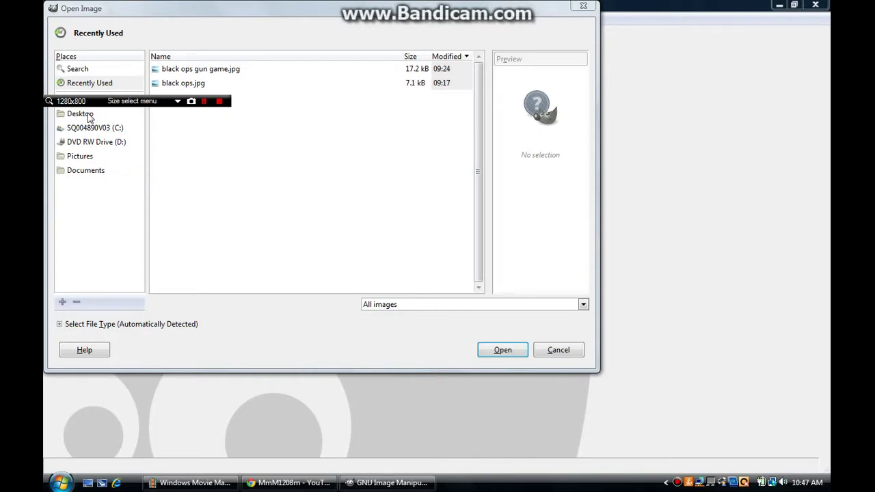
left_click(80, 113)
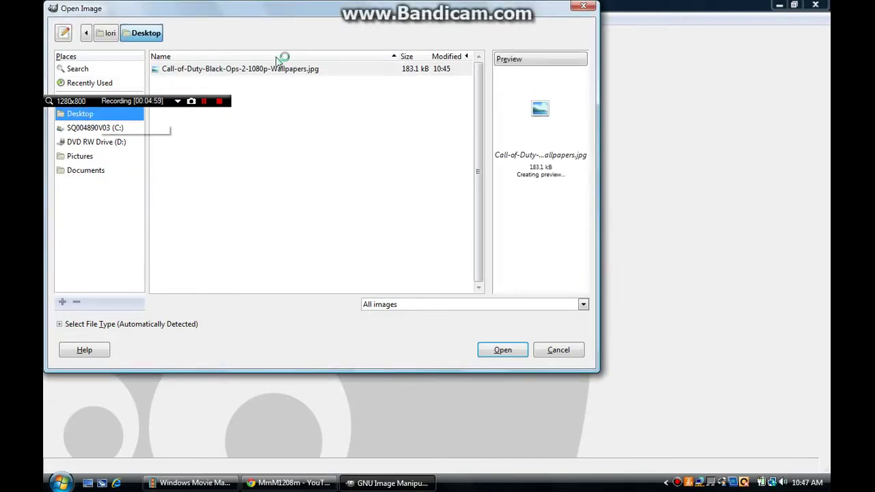
left_click(280, 69)
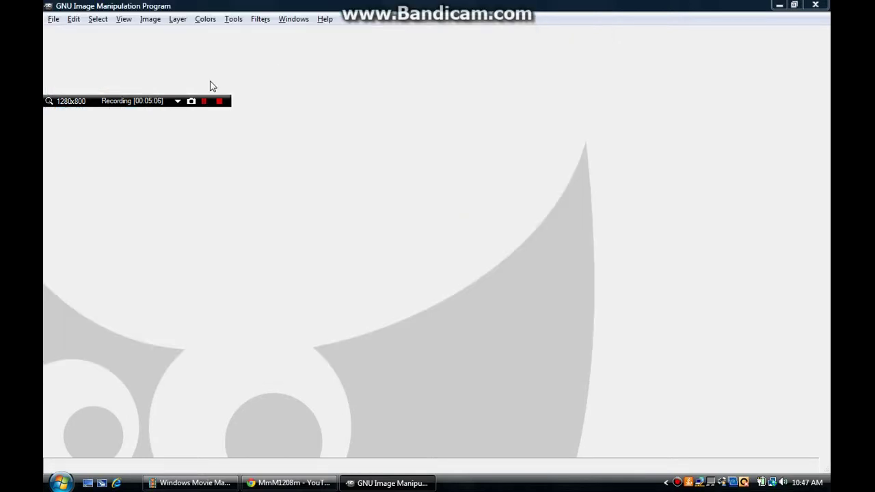
left_click_drag(158, 103, 424, 5)
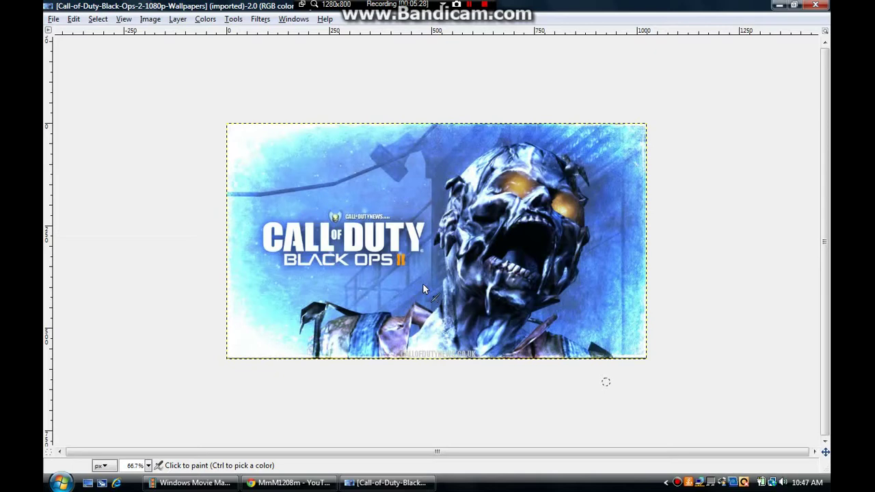
Step: Add a text box above the logo reading 'Black ops 2 best kill' and select its text
left_click(422, 285)
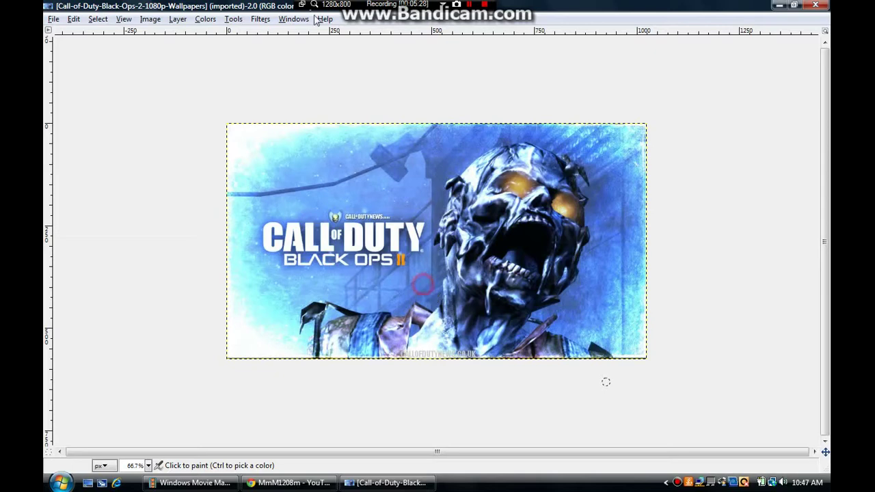
left_click(236, 19)
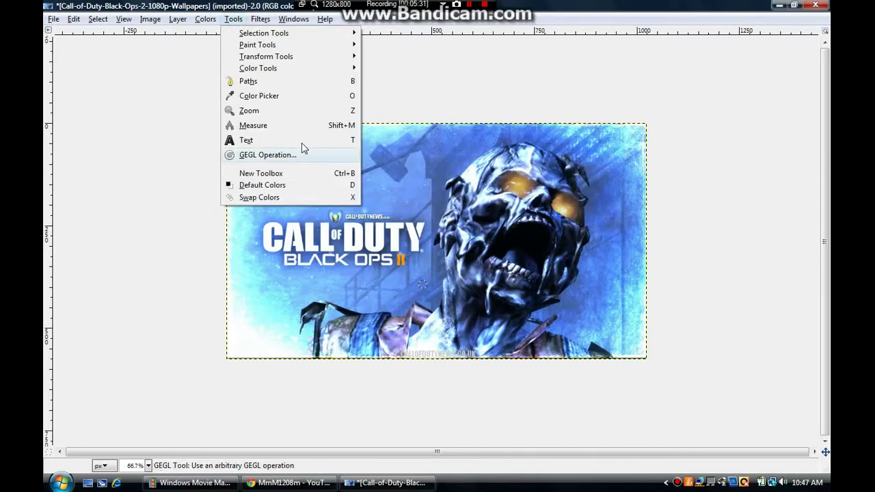
left_click(303, 141)
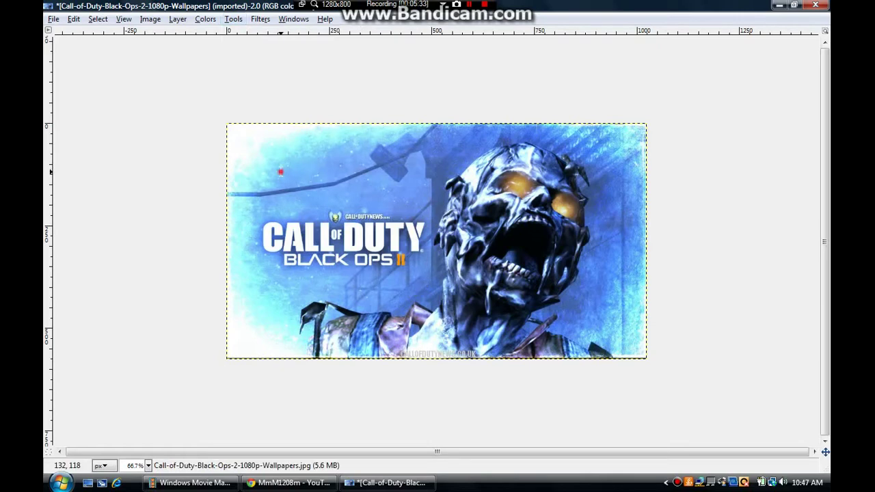
left_click_drag(280, 172, 418, 206)
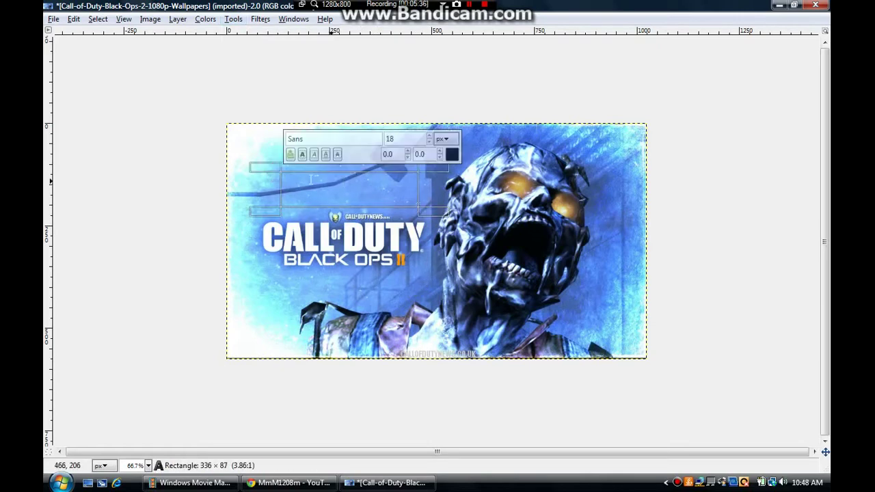
mouse_move(349, 188)
type("Bl")
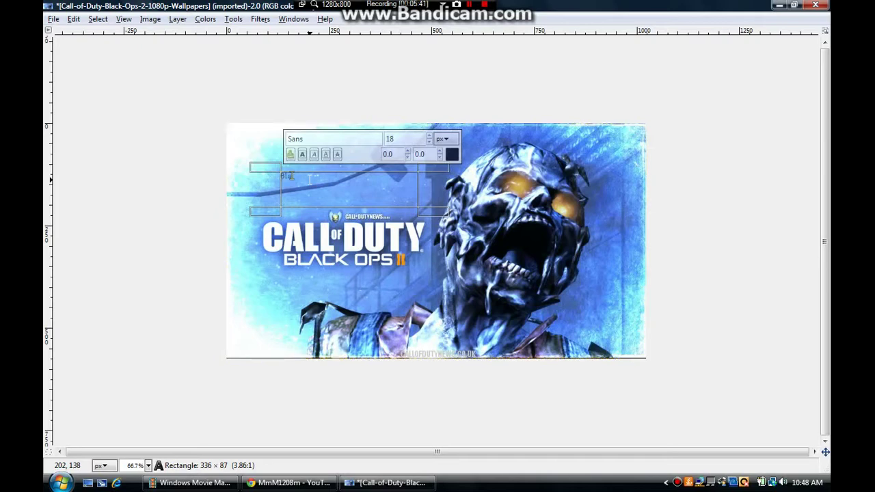
type("ack ops")
type(" 2 b")
type("est k")
type("ills")
left_click_drag(363, 178, 269, 176)
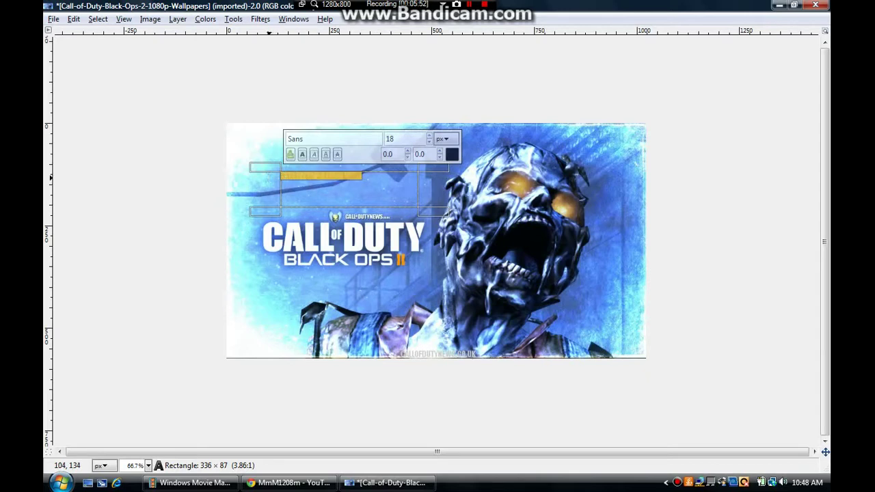
Step: Make the selected caption text white
left_click(451, 156)
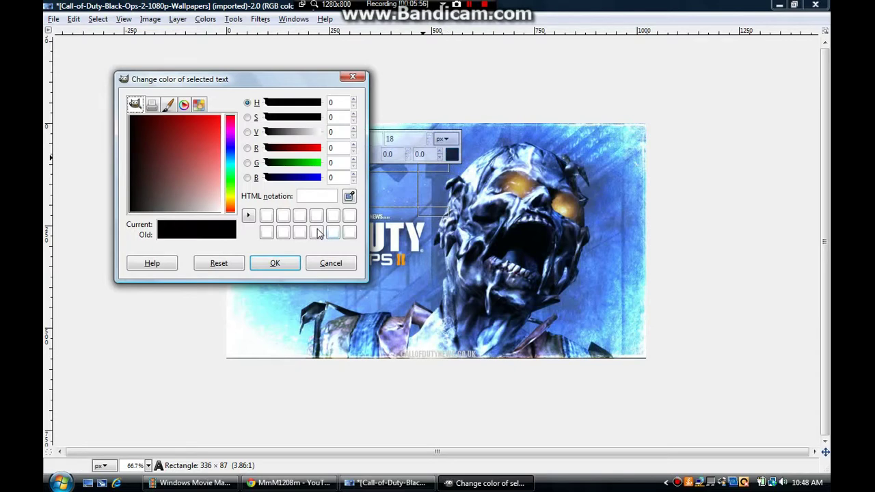
left_click(315, 232)
left_click(282, 263)
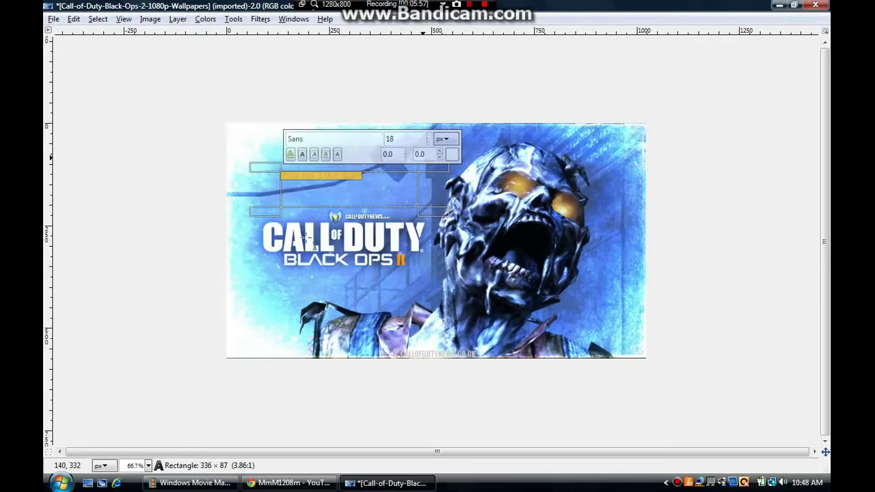
Step: Raise the font size six steps so the caption wraps onto two lines
left_click(430, 136)
left_click(430, 136)
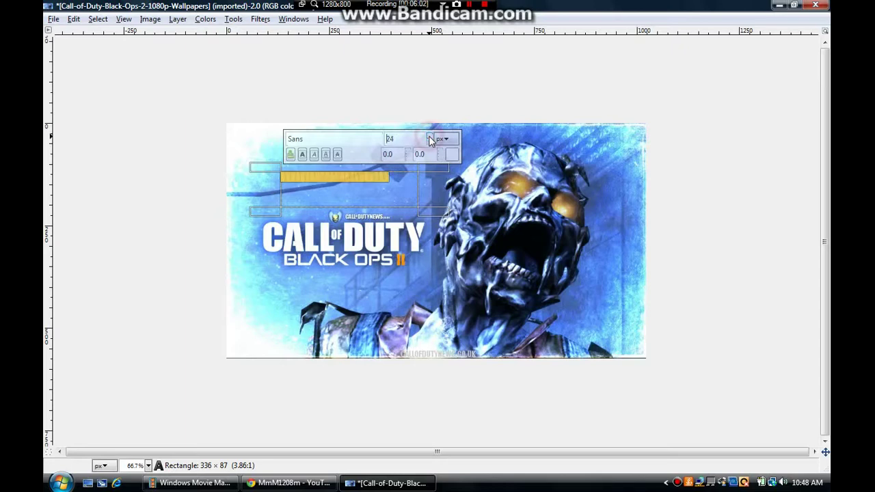
left_click(430, 136)
left_click(430, 136)
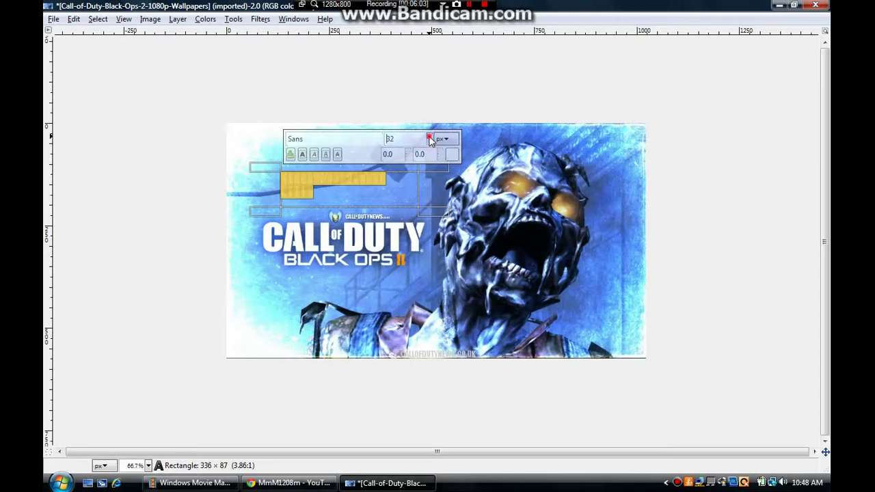
left_click(430, 136)
left_click(430, 136)
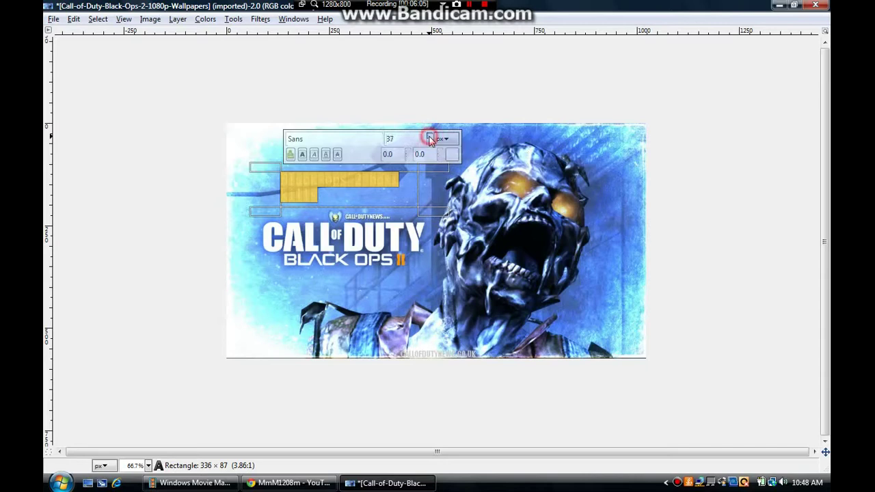
left_click(126, 248)
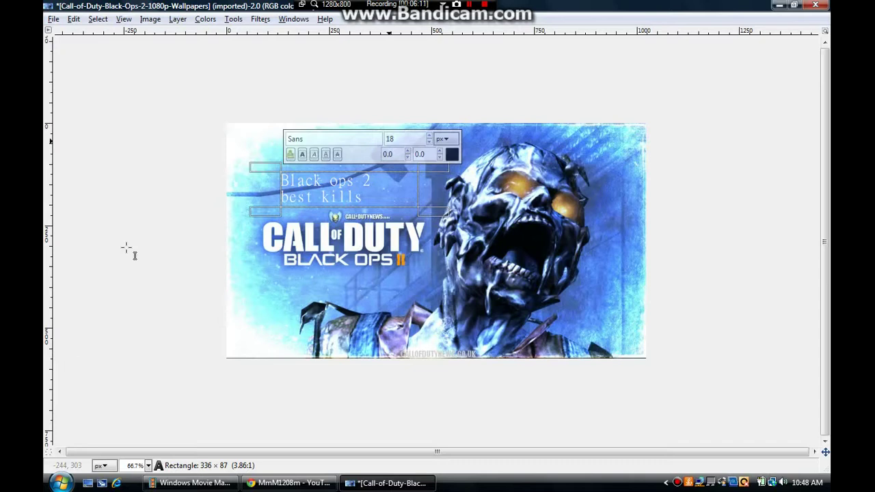
Step: Erase the caption's font name field and bring up the File menu commands
left_click(301, 139)
key("BackSpace")
key("BackSpace")
key("BackSpace")
left_click(53, 19)
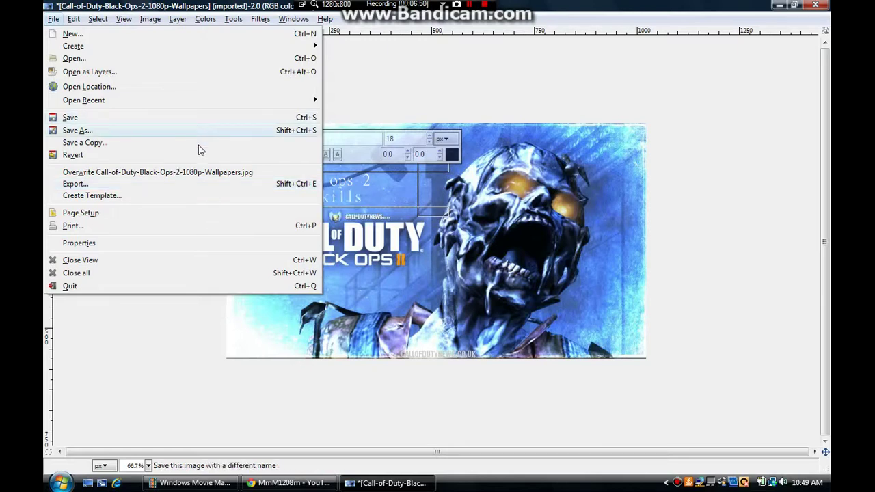
Step: Dismiss the File menu and close the wallpaper image, discarding its unsaved changes
left_click(450, 69)
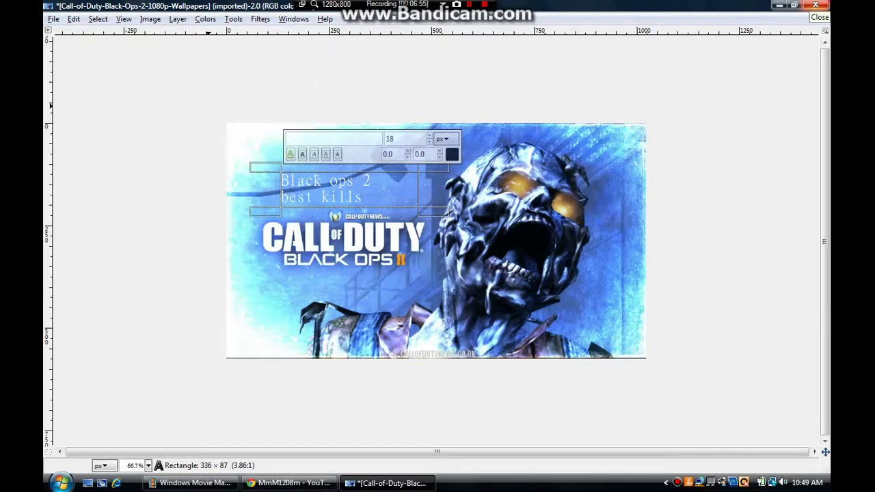
left_click(815, 5)
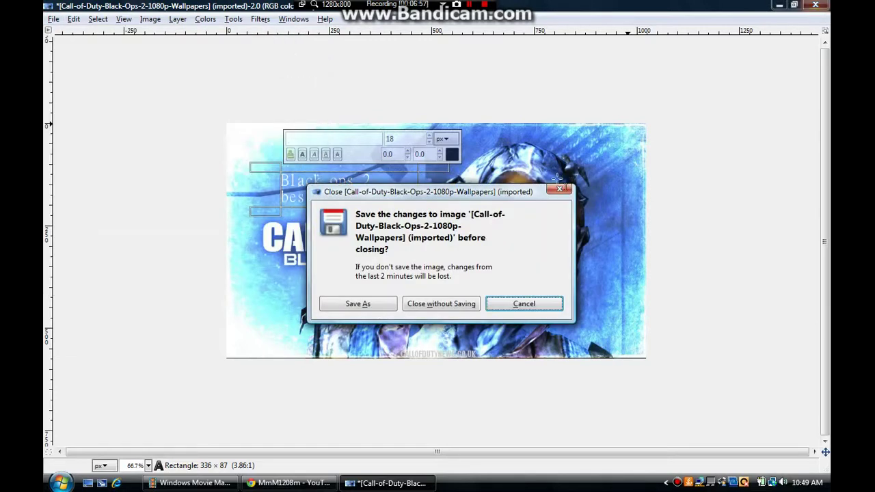
left_click(461, 306)
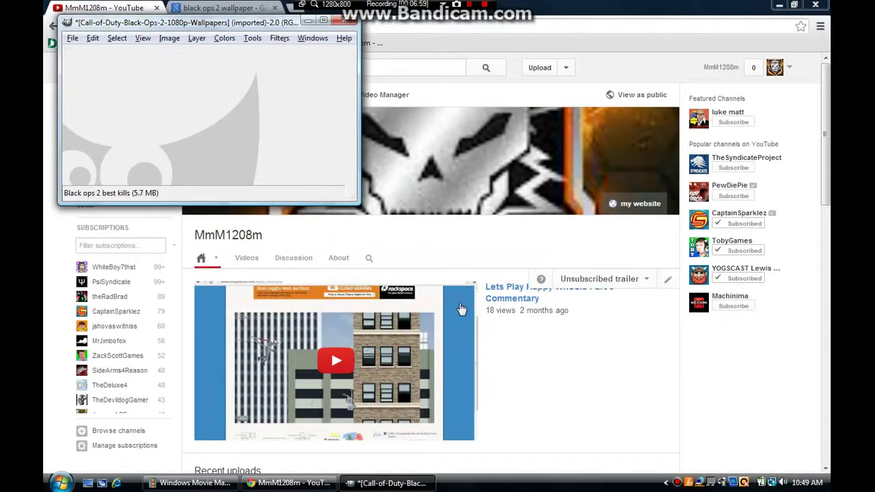
left_click(344, 20)
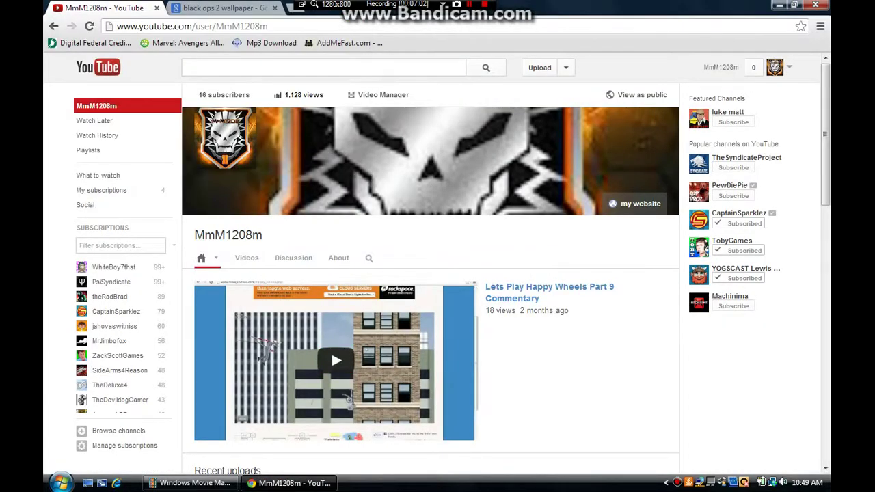